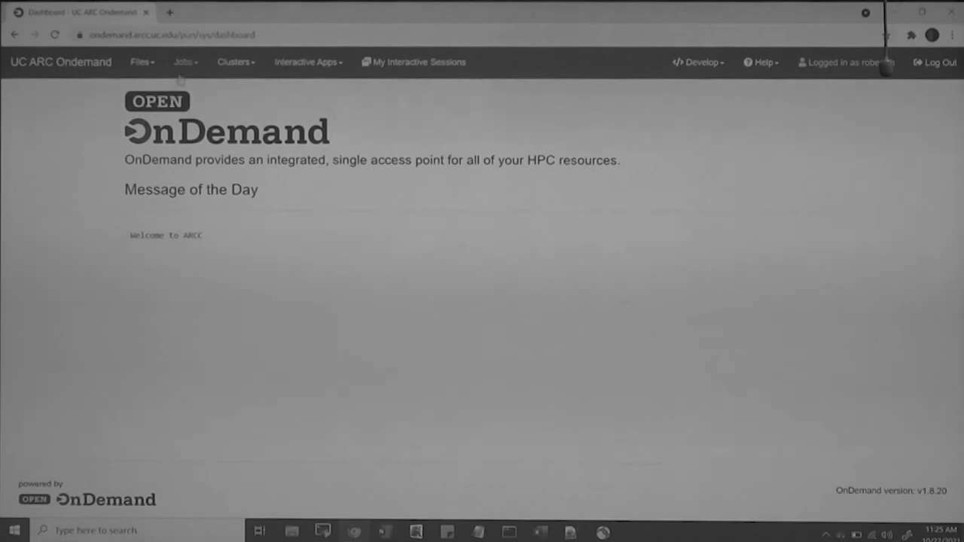
Open the Active Jobs list, review the details of the Trial1-GPU job, and close the list
left_click(197, 91)
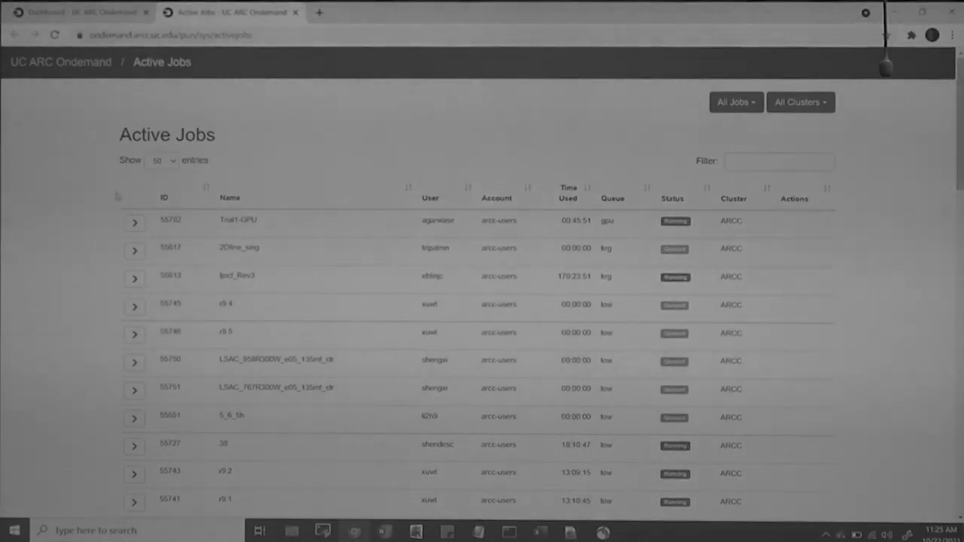
left_click(134, 225)
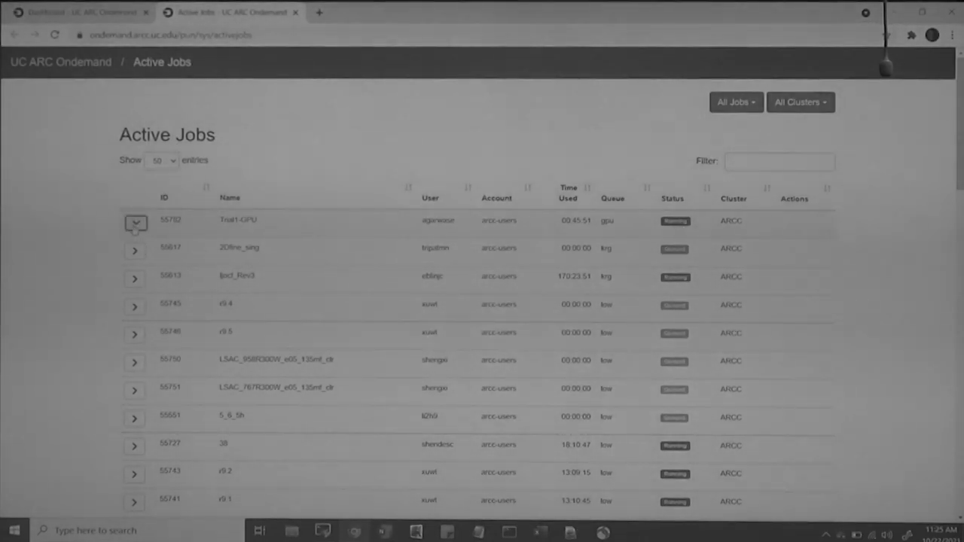
scroll(198, 374, "down", 1)
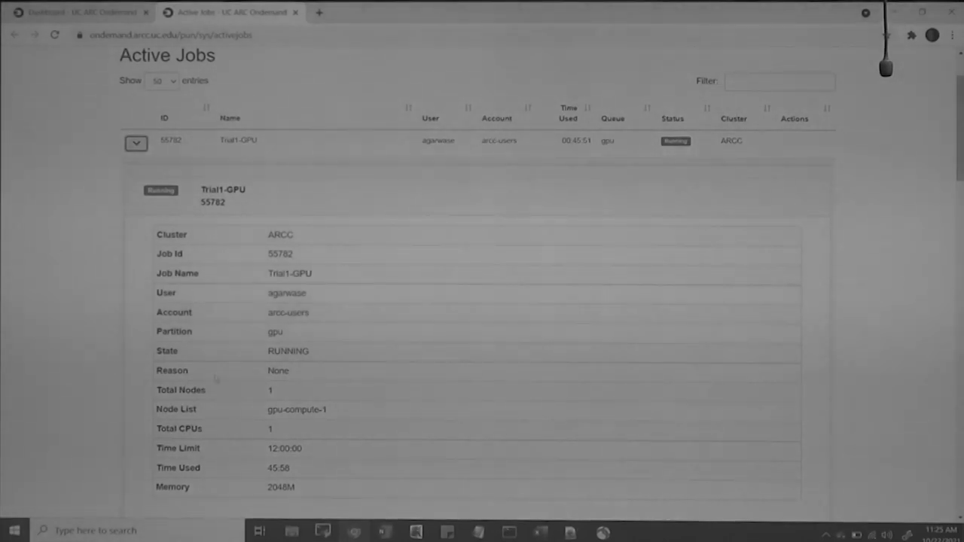
scroll(226, 420, "down", 1)
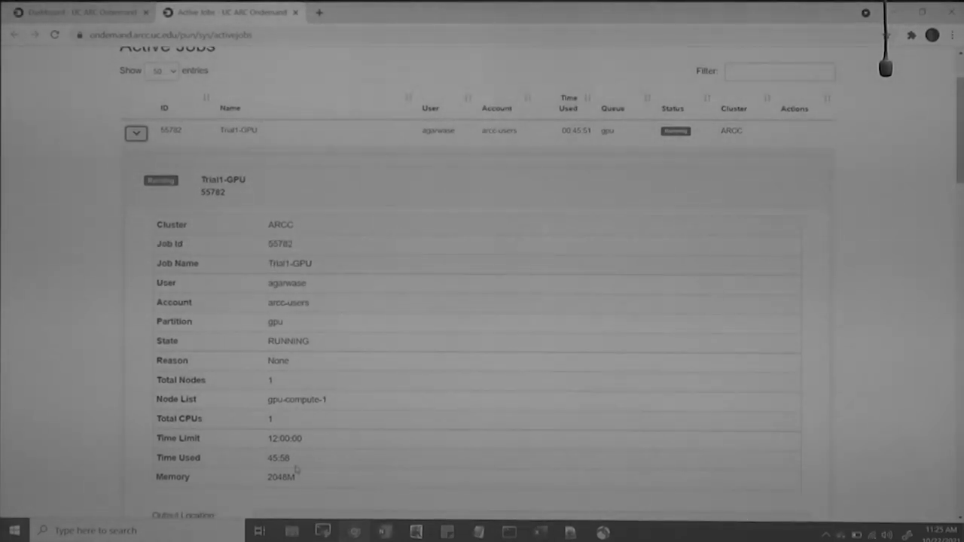
left_click(295, 14)
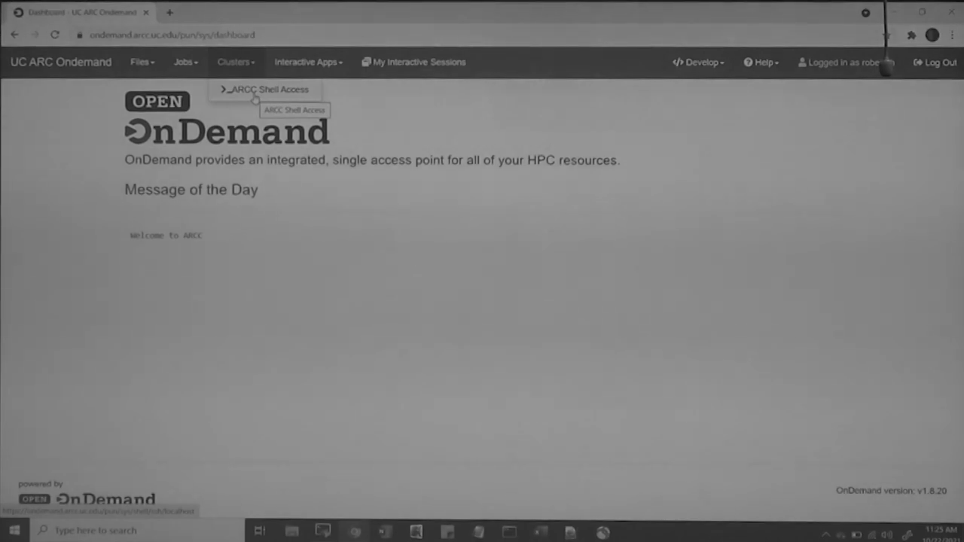
Open the session launch form for the Jupyter Notebook - BETA interactive app
left_click(254, 91)
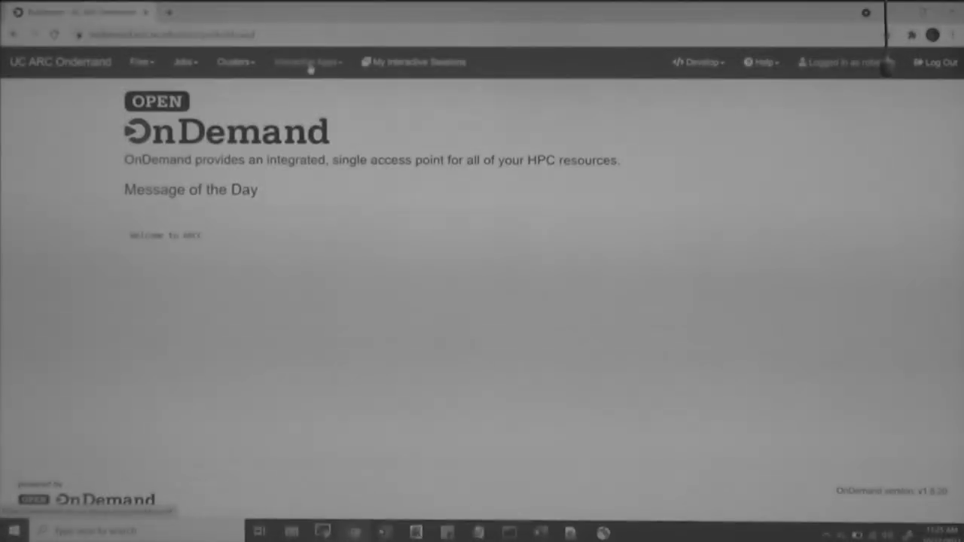
left_click(309, 64)
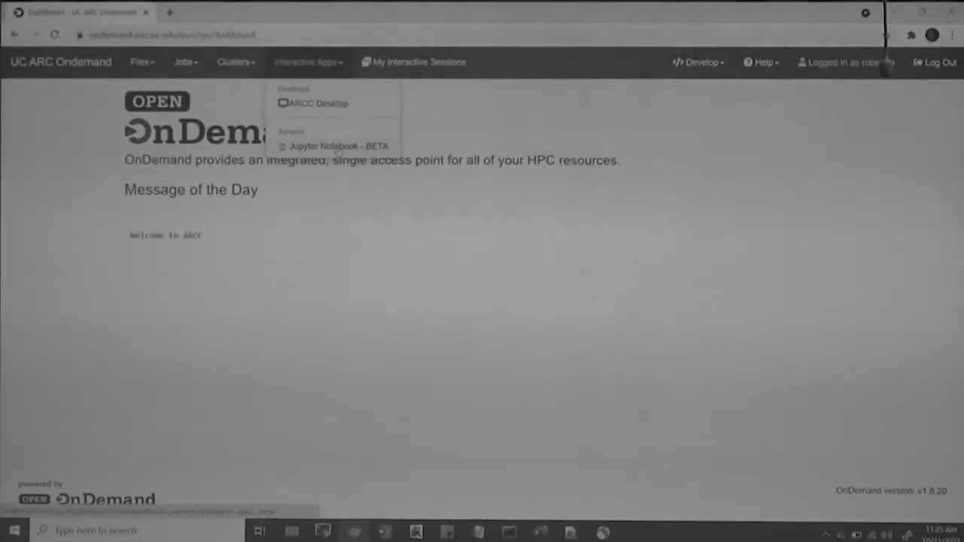
left_click(338, 147)
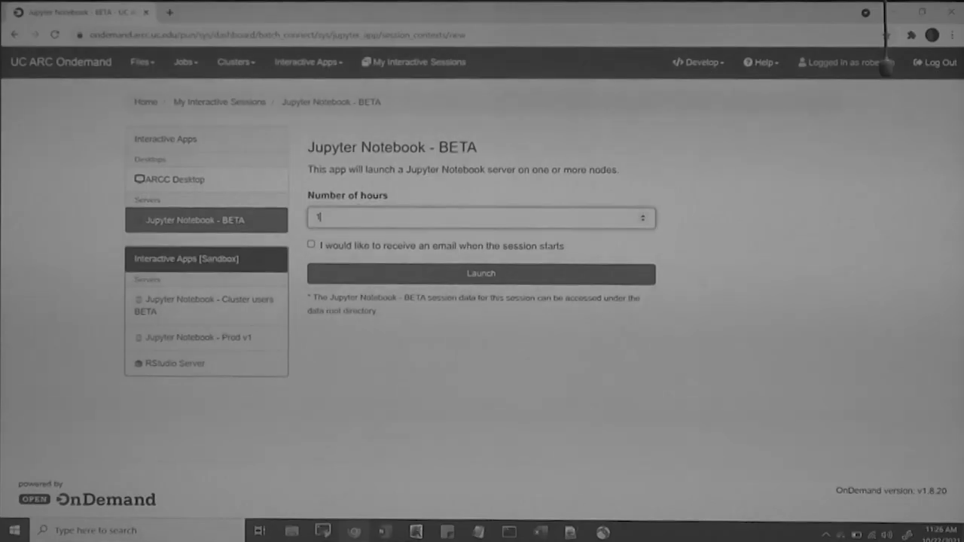
Launch a Jupyter Notebook - BETA session for 1 hour with the start e-mail notification left off
double_click(350, 222)
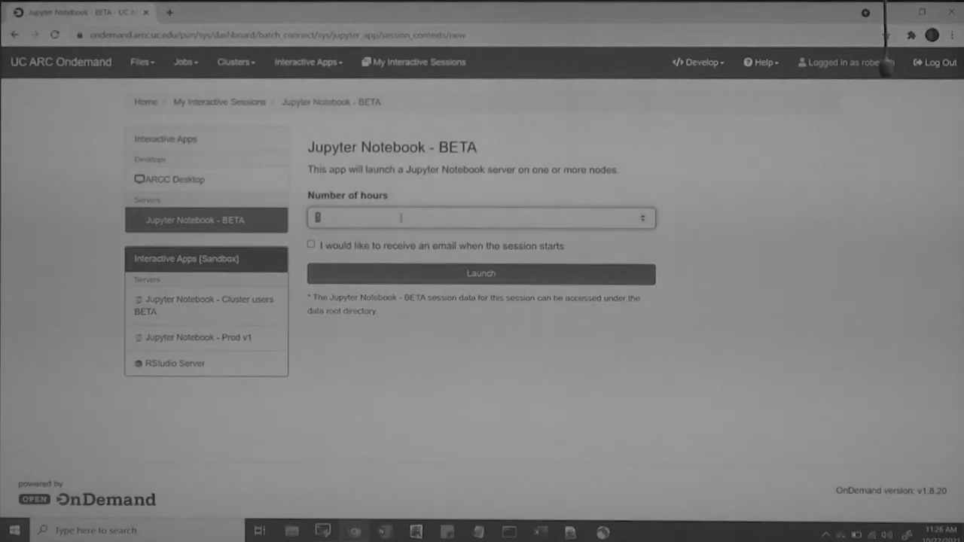
left_click(414, 245)
left_click(351, 220)
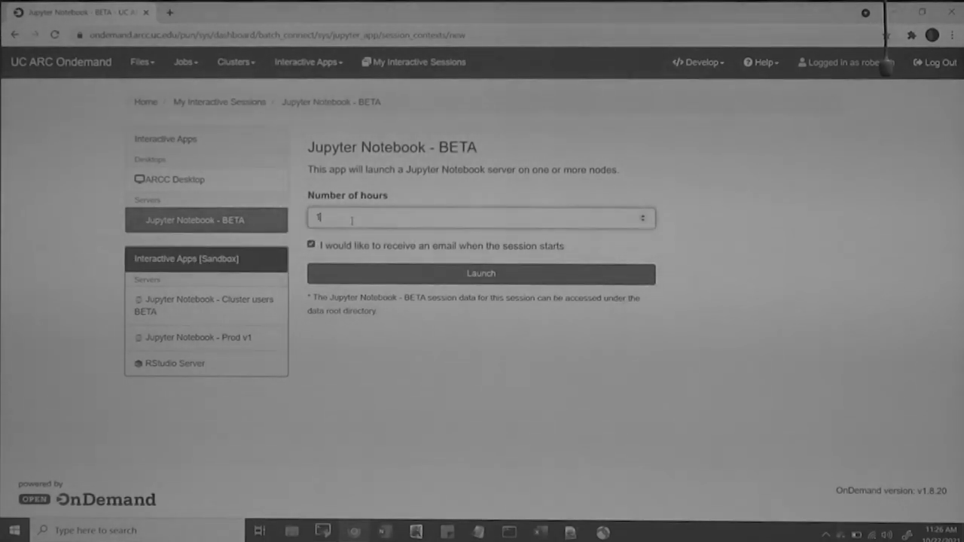
left_click(311, 245)
key("shift+Tab")
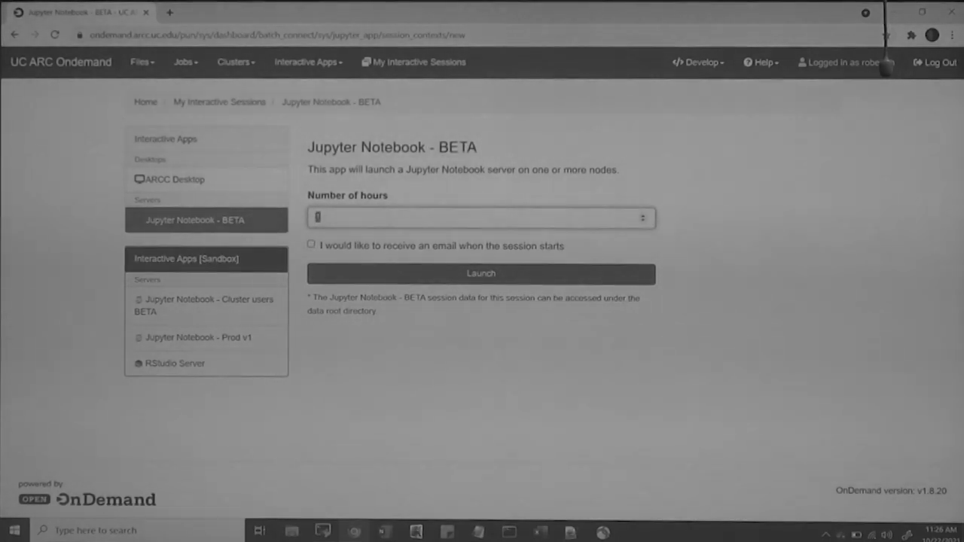
left_click(348, 216)
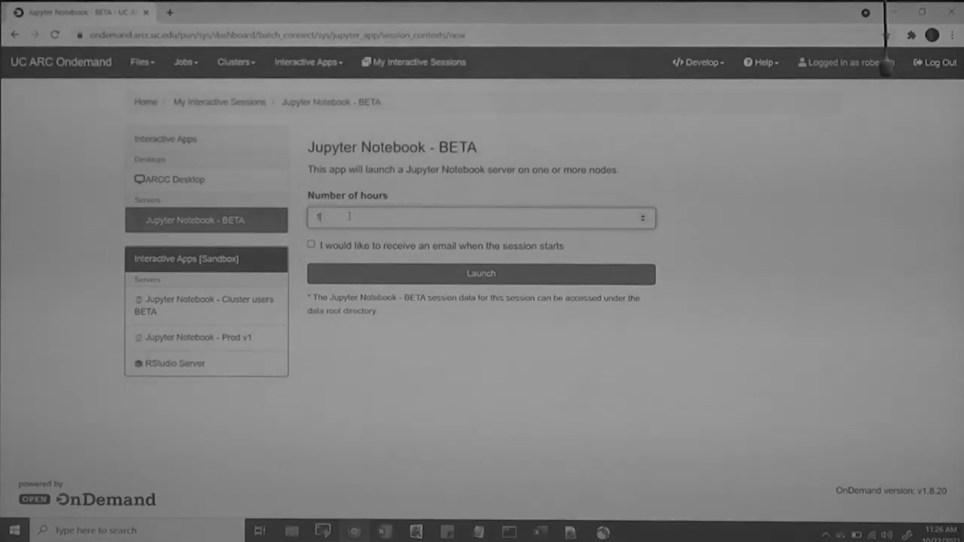
left_click(482, 274)
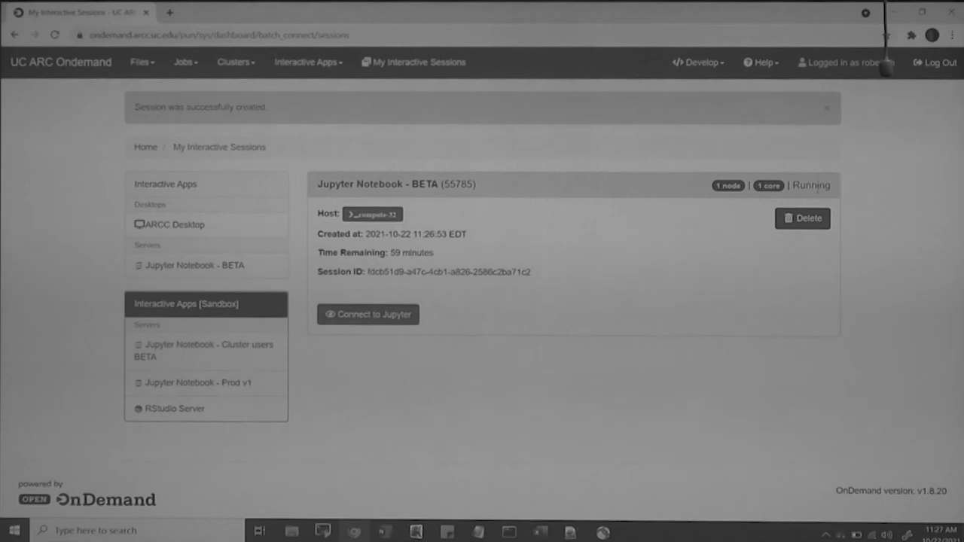
Connect to the running Jupyter session and highlight the compute node name in its web address
left_click(387, 321)
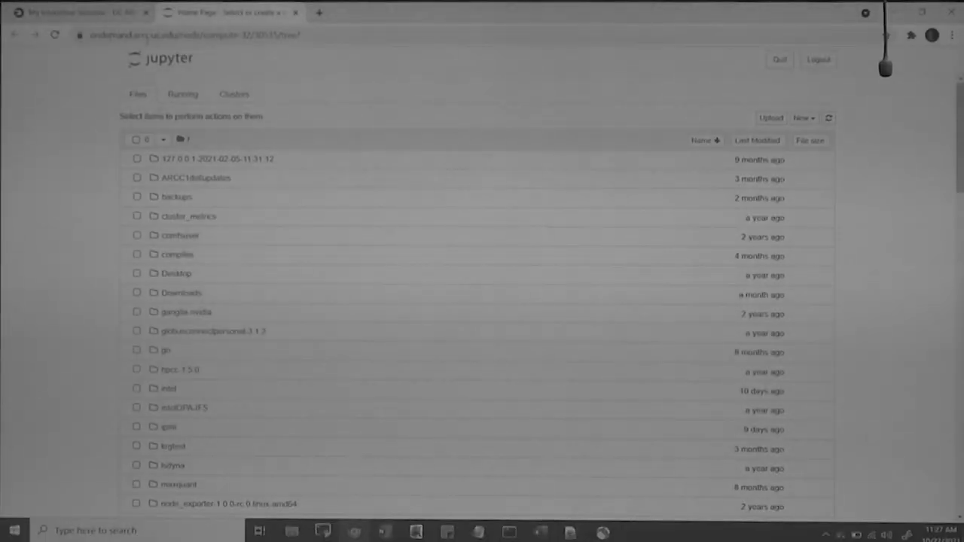
left_click(253, 34)
double_click(253, 35)
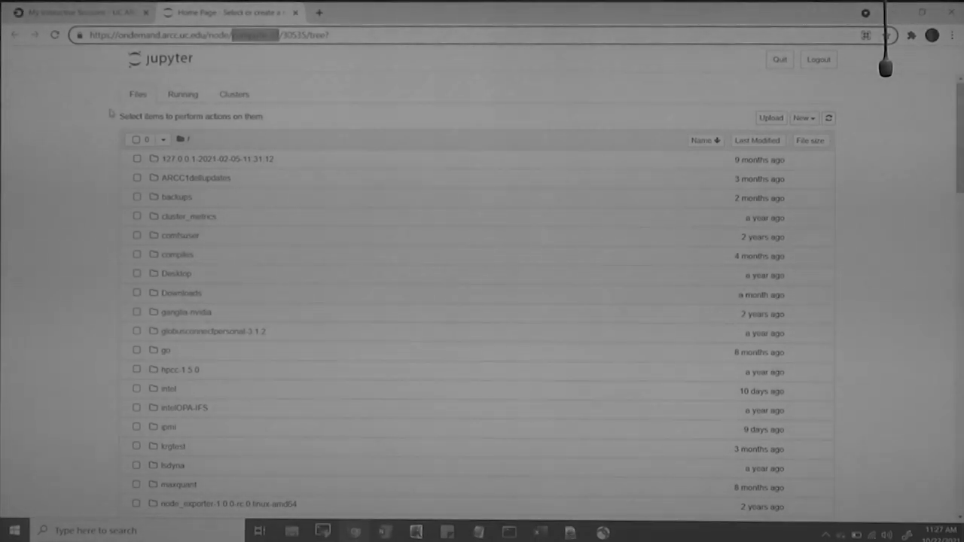
Find the Untitled.ipynb notebook in the Jupyter home directory and open it
scroll(73, 251, "down", 3)
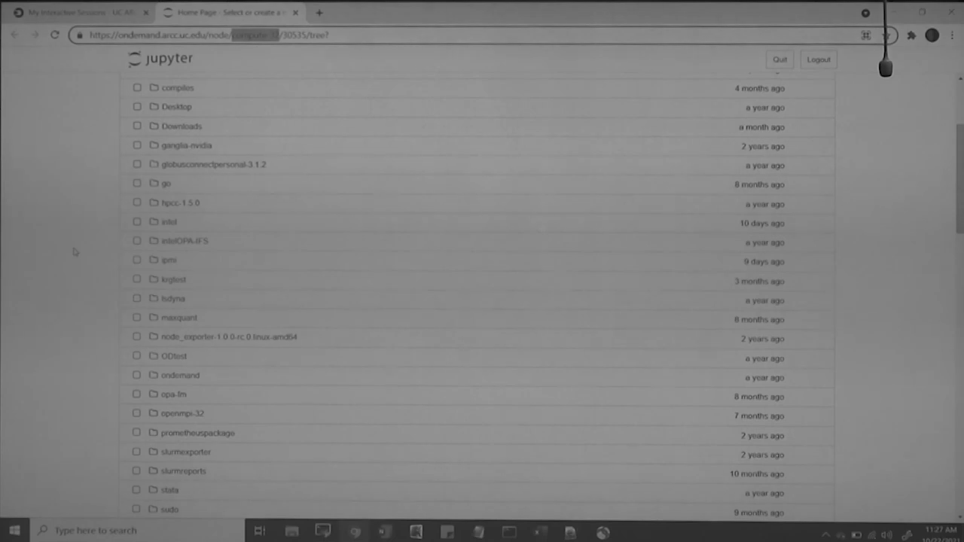
scroll(74, 251, "down", 5)
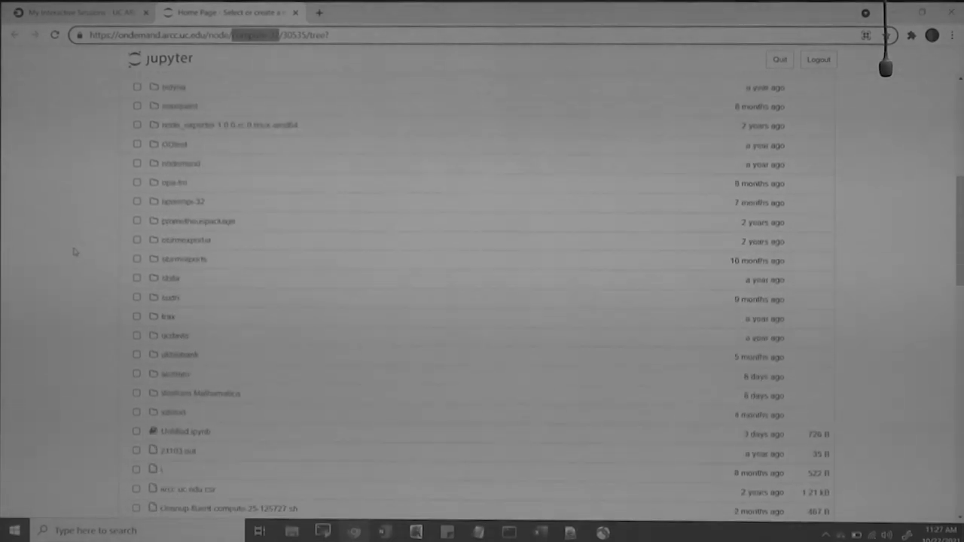
left_click(178, 381)
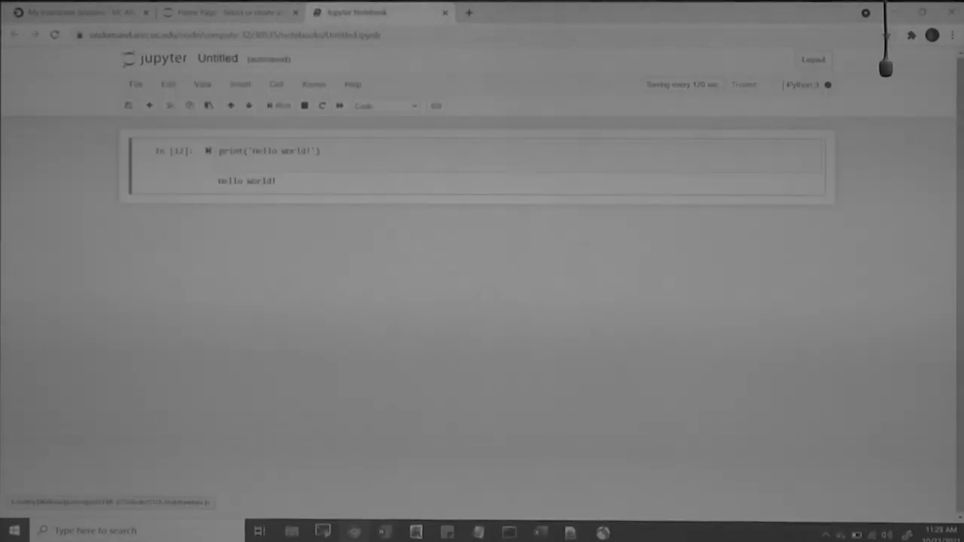
Run the print('Hello World!') cell and highlight the compute node name in the notebook's web address
left_click(207, 152)
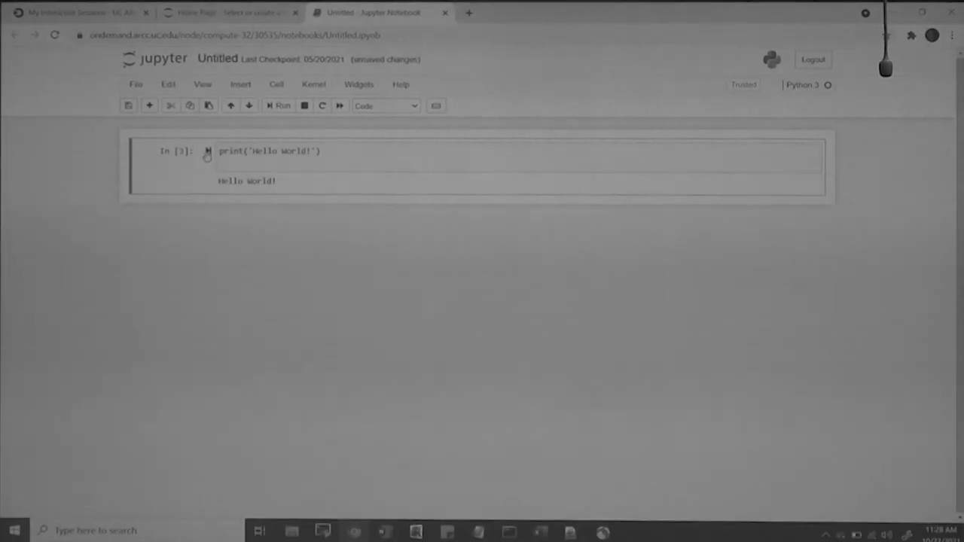
left_click_drag(219, 151, 320, 152)
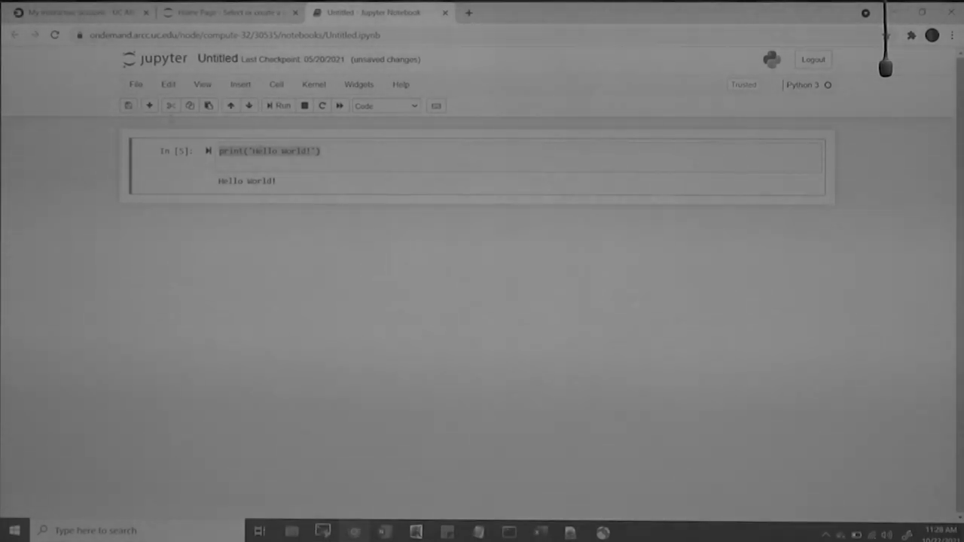
left_click(202, 35)
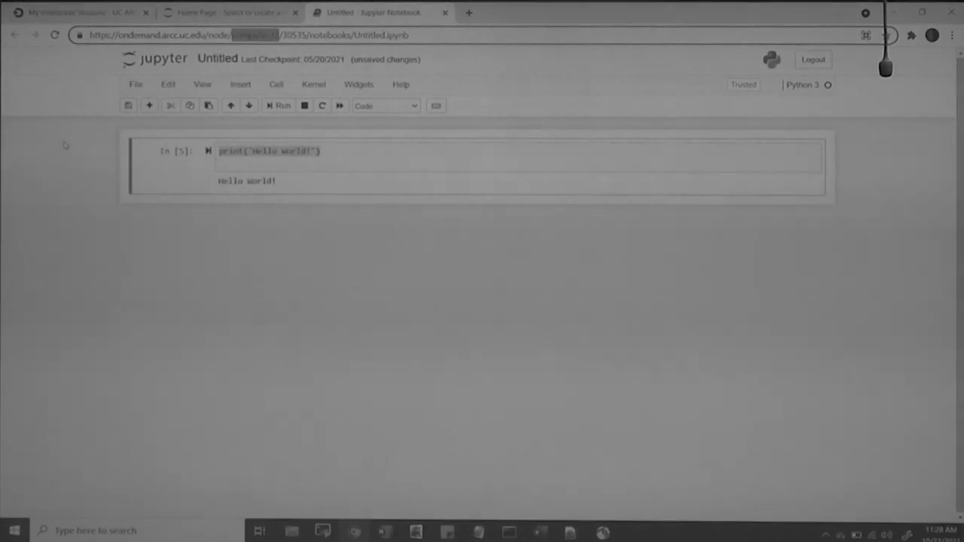
left_click(89, 251)
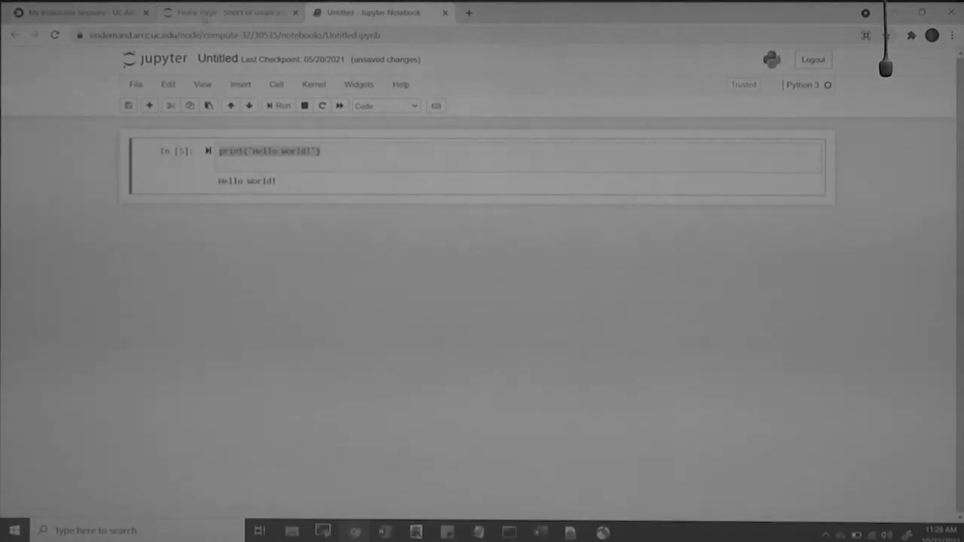
Close the notebook without saving and the Jupyter file list, and show My Interactive Sessions
left_click(205, 15)
left_click(347, 13)
left_click(445, 12)
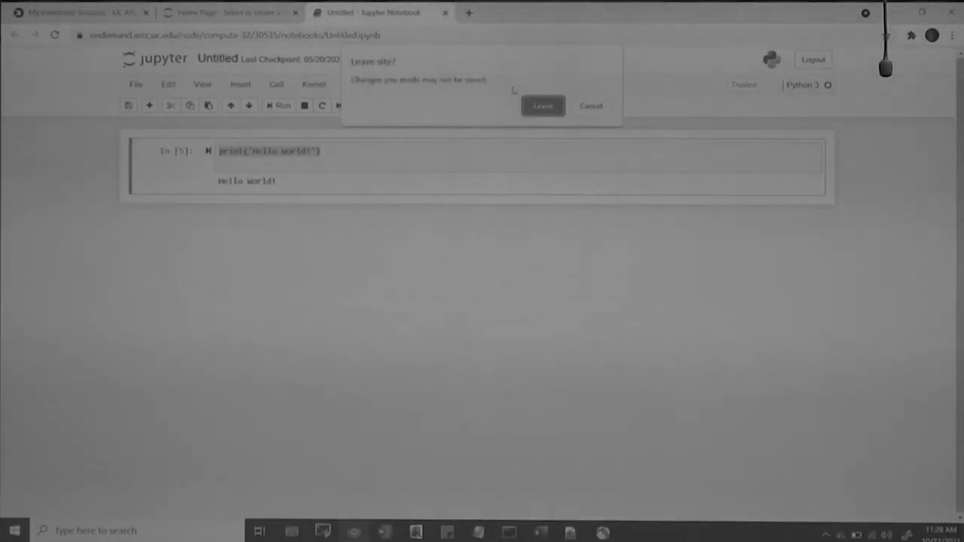
left_click(543, 106)
left_click(295, 12)
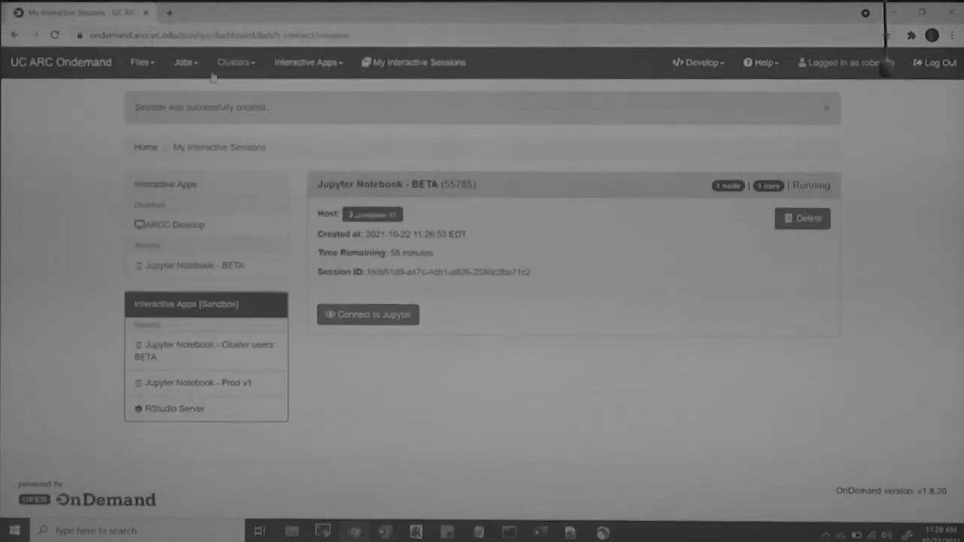
left_click(403, 62)
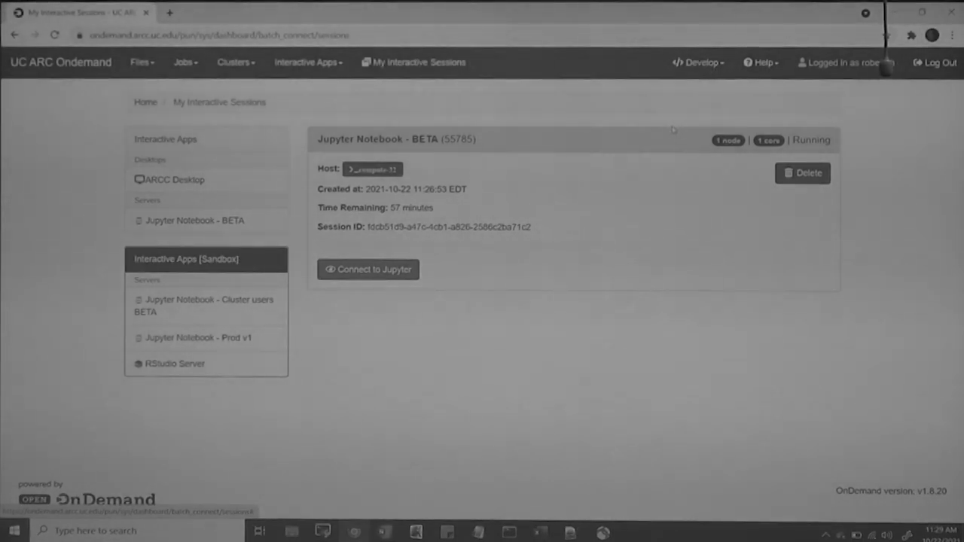
Review the apps listed under My Sandbox Apps (Development) and return to the dashboard home page
left_click(696, 63)
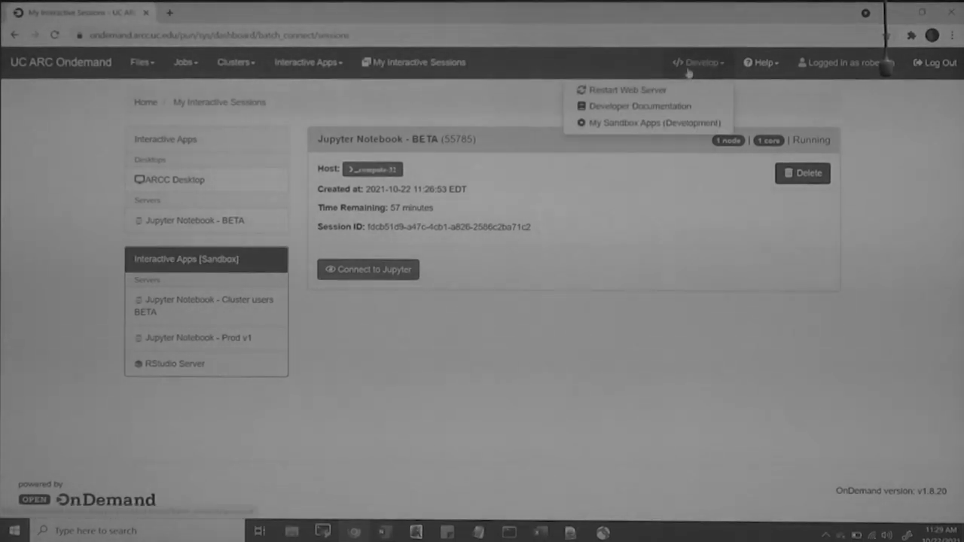
left_click(612, 122)
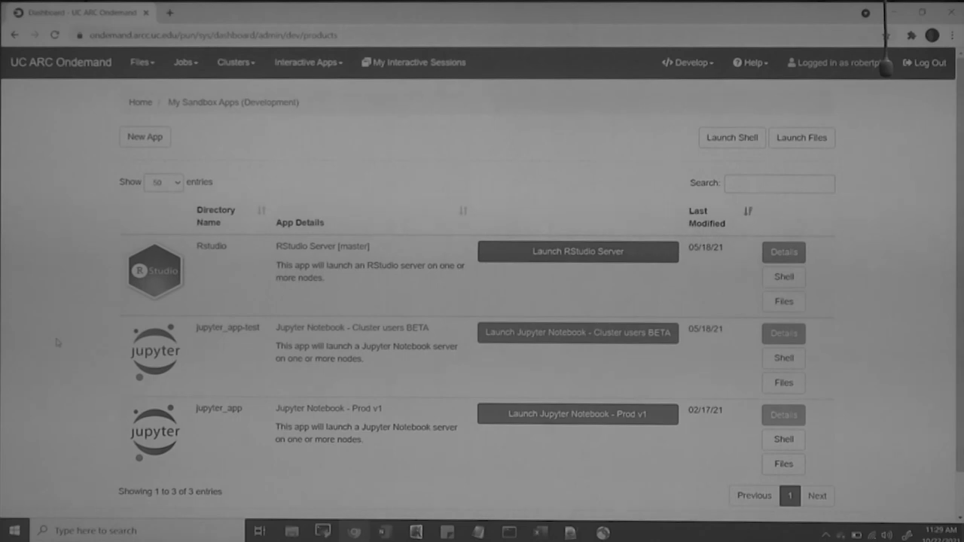
scroll(57, 343, "down", 1)
scroll(58, 343, "down", 1)
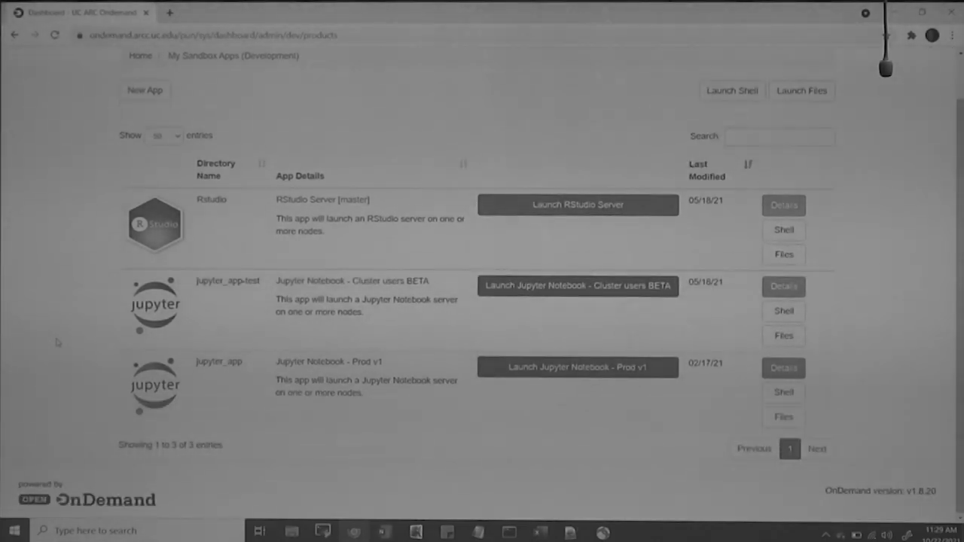
scroll(58, 343, "up", 2)
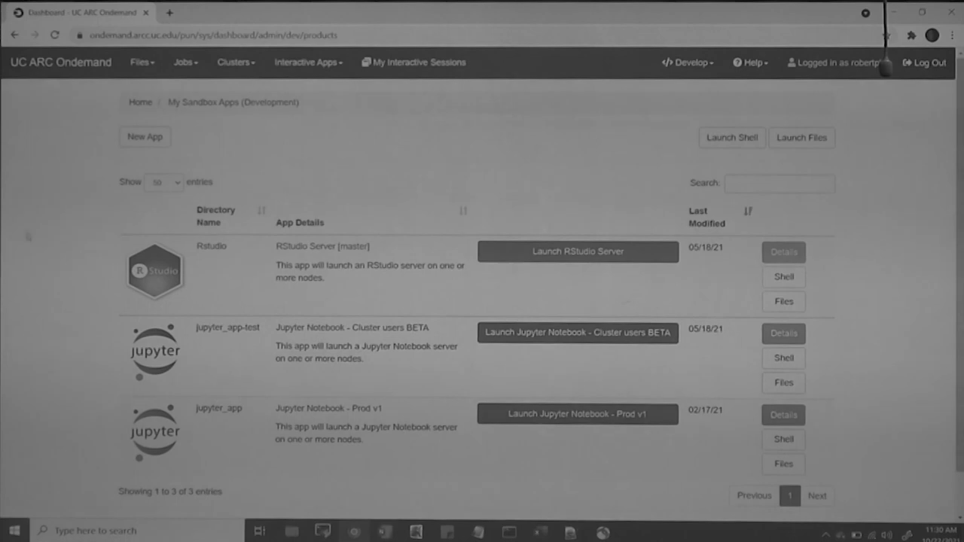
left_click(84, 74)
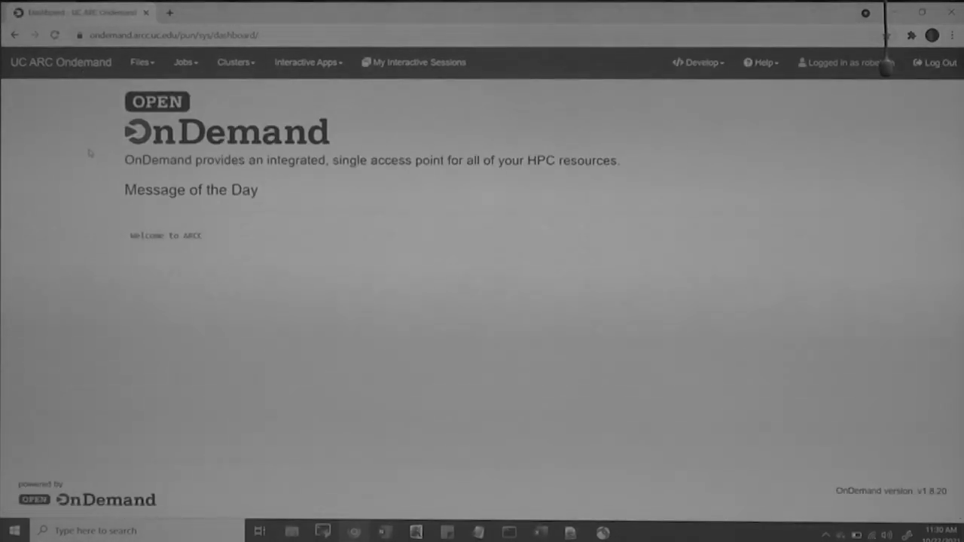